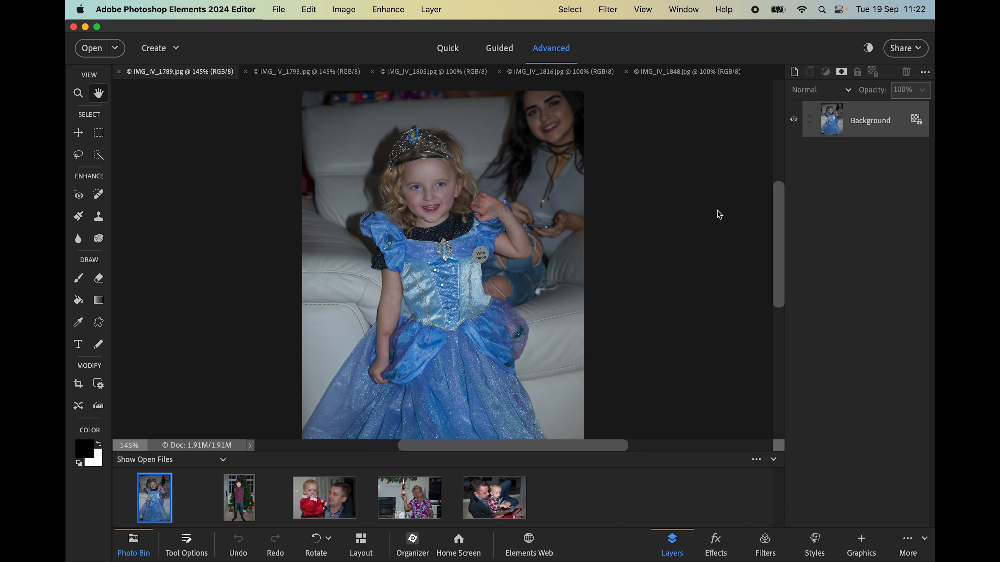
Create a Photo Reel from the five open Christmas photos in a 9:16 layout
left_click(160, 51)
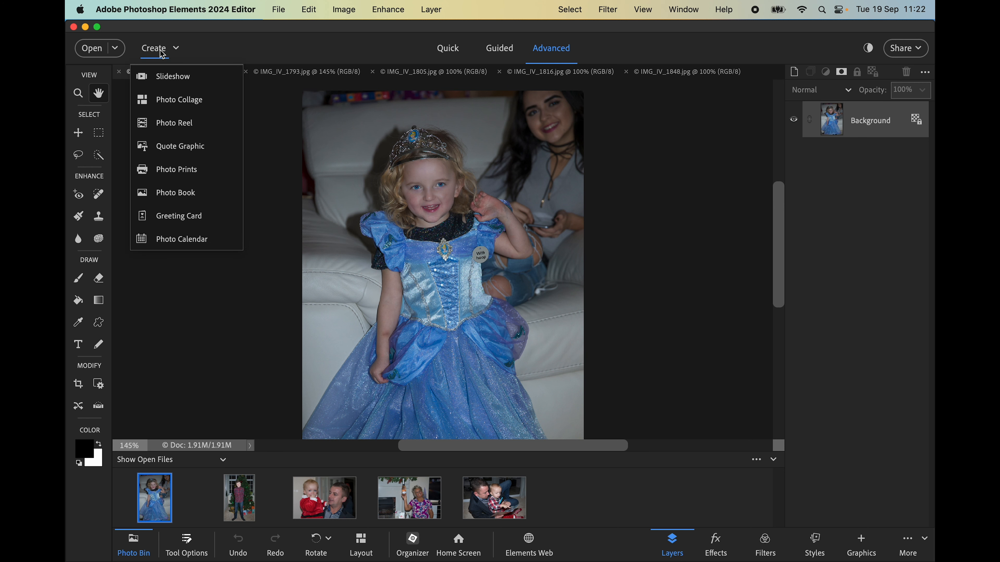
left_click(174, 126)
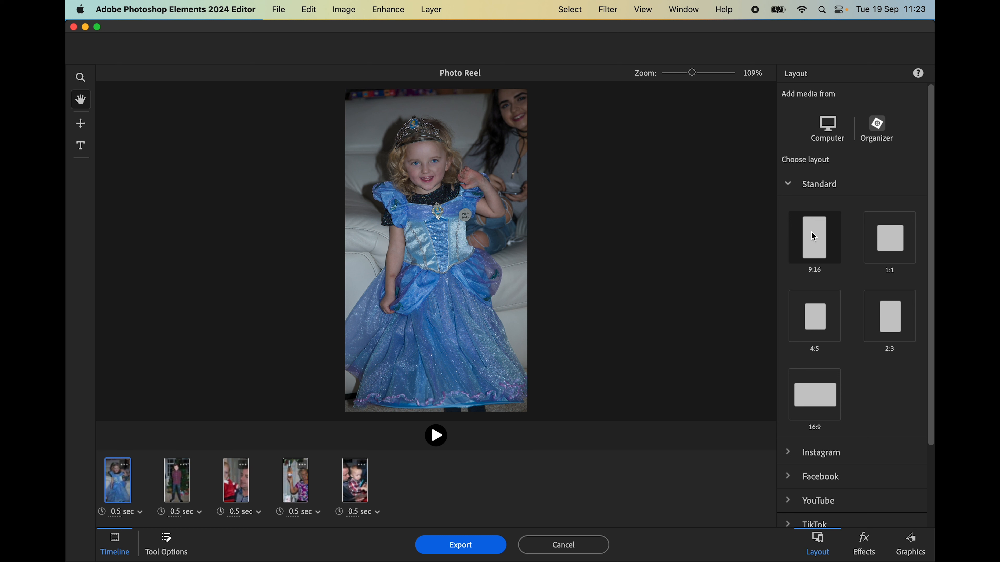
left_click(898, 241)
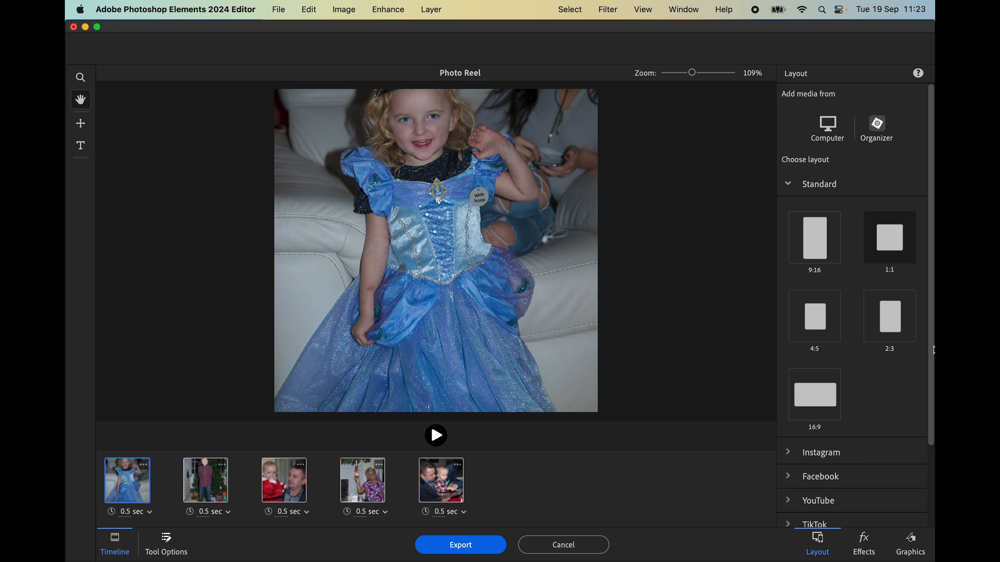
left_click_drag(931, 349, 933, 449)
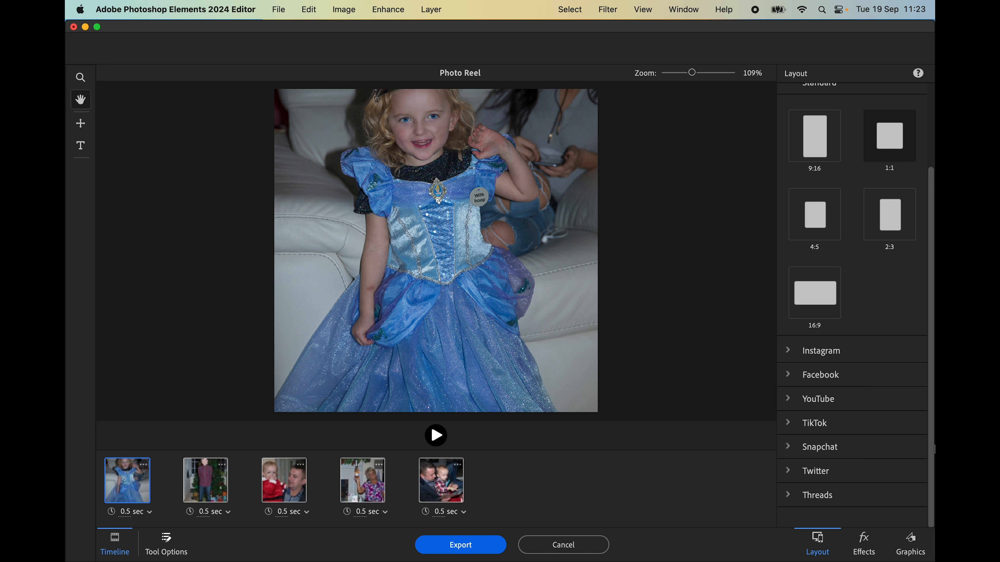
left_click(813, 135)
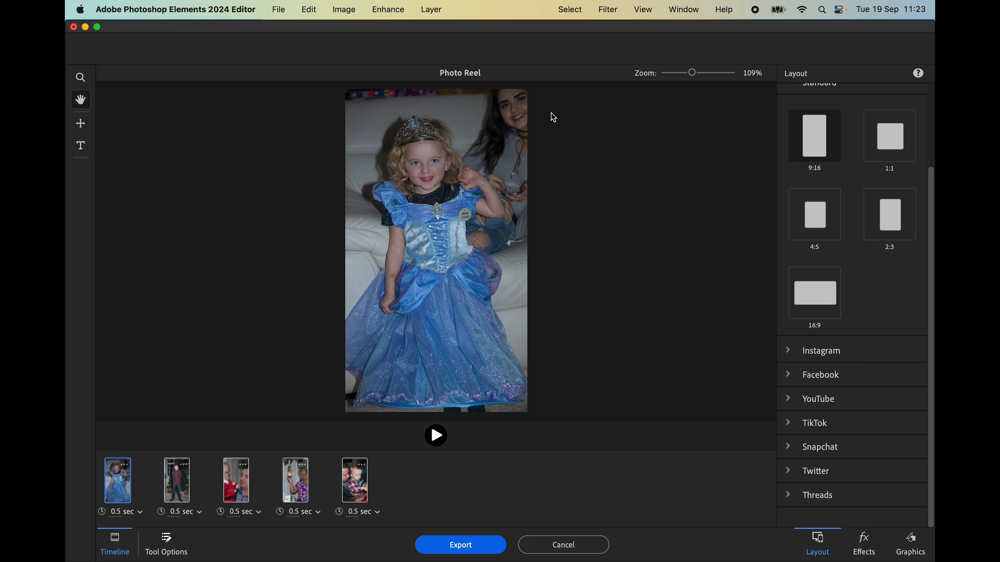
Move the princess-dress photo up and enlarge it to fill the frame, then show the boy-by-the-tree slide
left_click(81, 125)
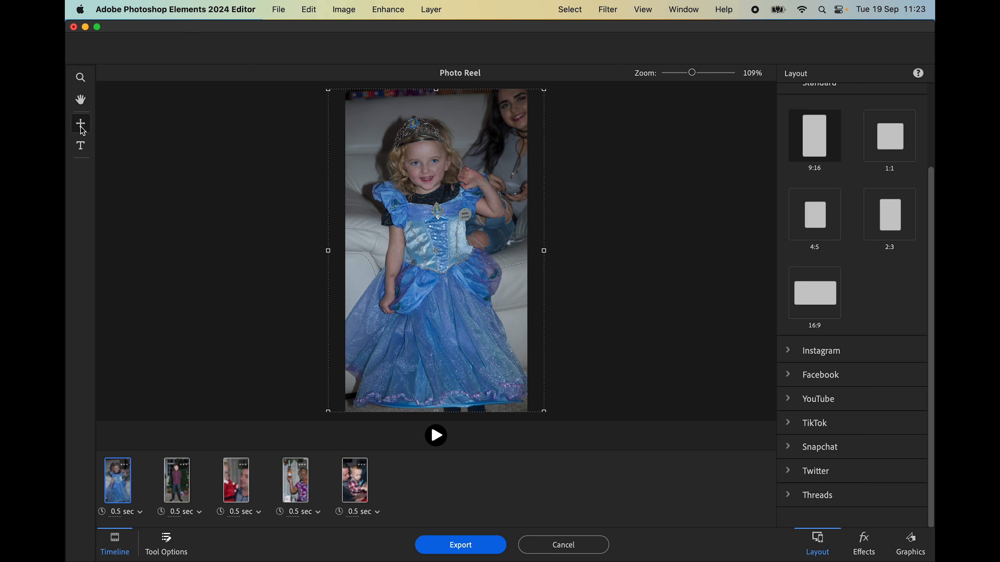
left_click(410, 250)
left_click_drag(411, 249, 406, 218)
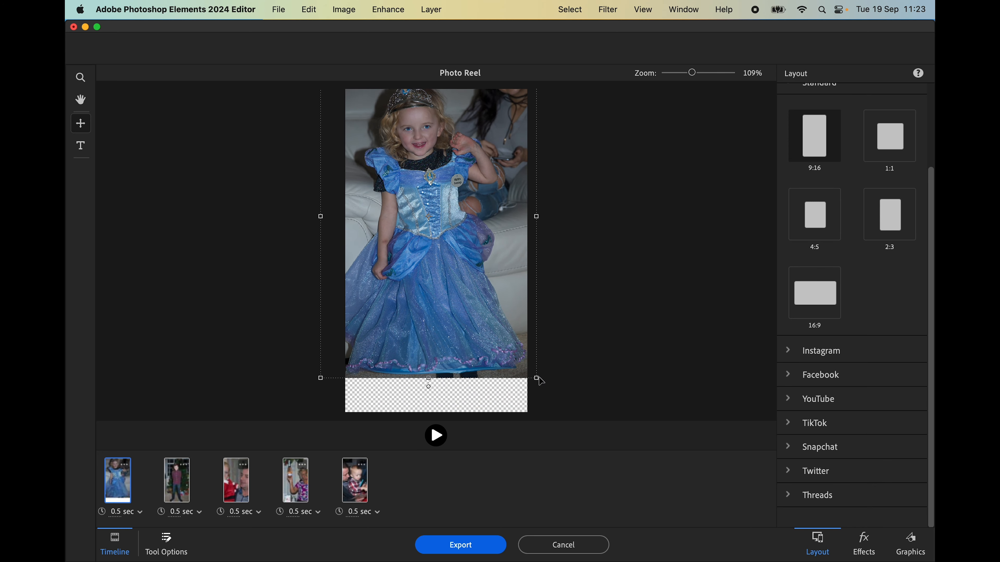
left_click_drag(538, 379, 569, 413)
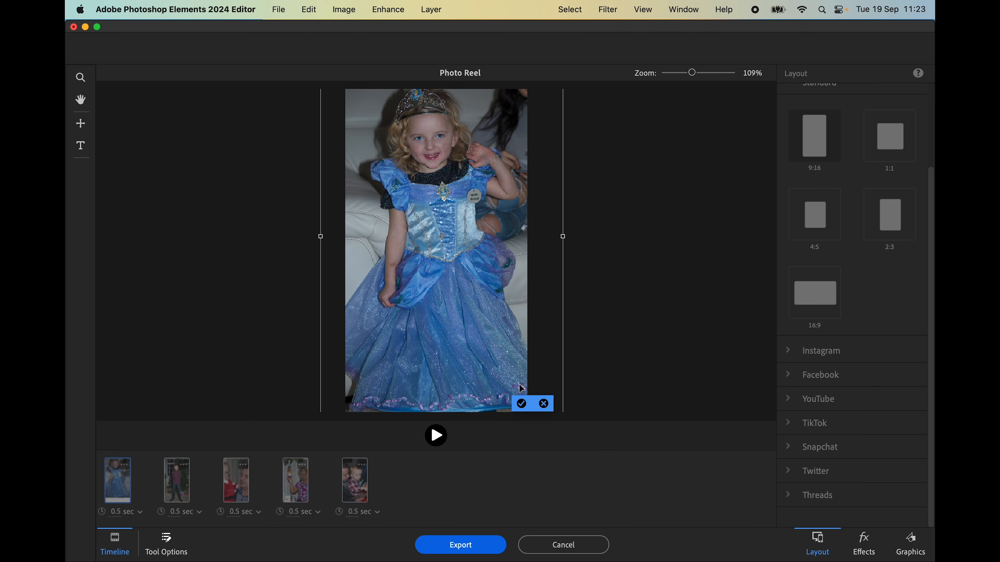
left_click(522, 403)
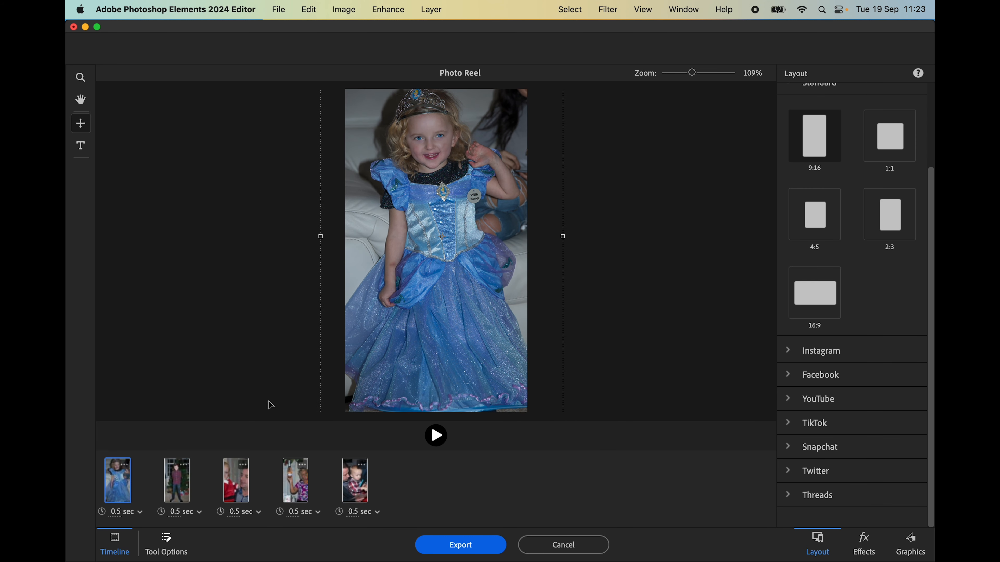
left_click(177, 493)
left_click(683, 213)
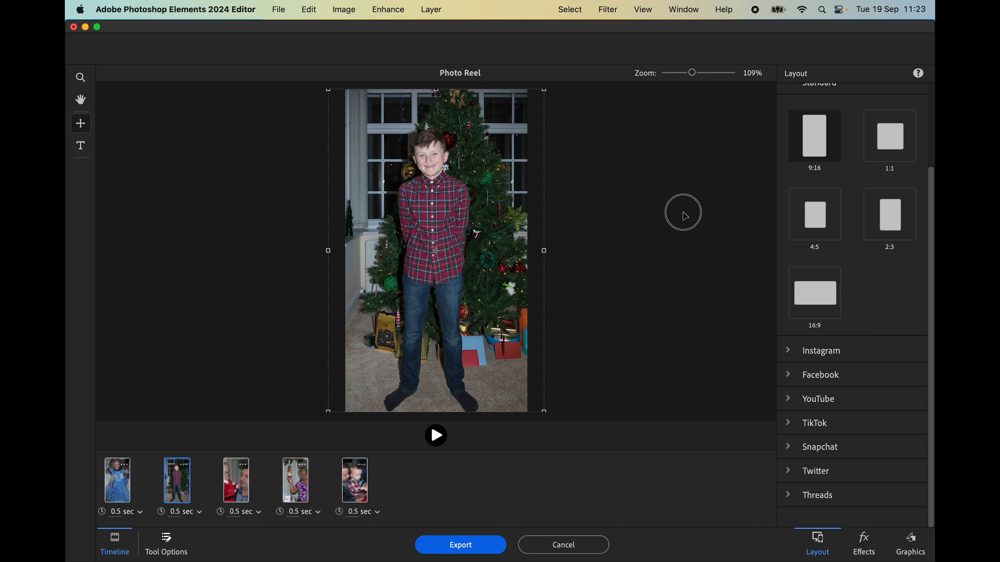
On the baby-and-man slide, rescale, shift and trim the photo so the red-suited baby fills the frame
left_click(233, 471)
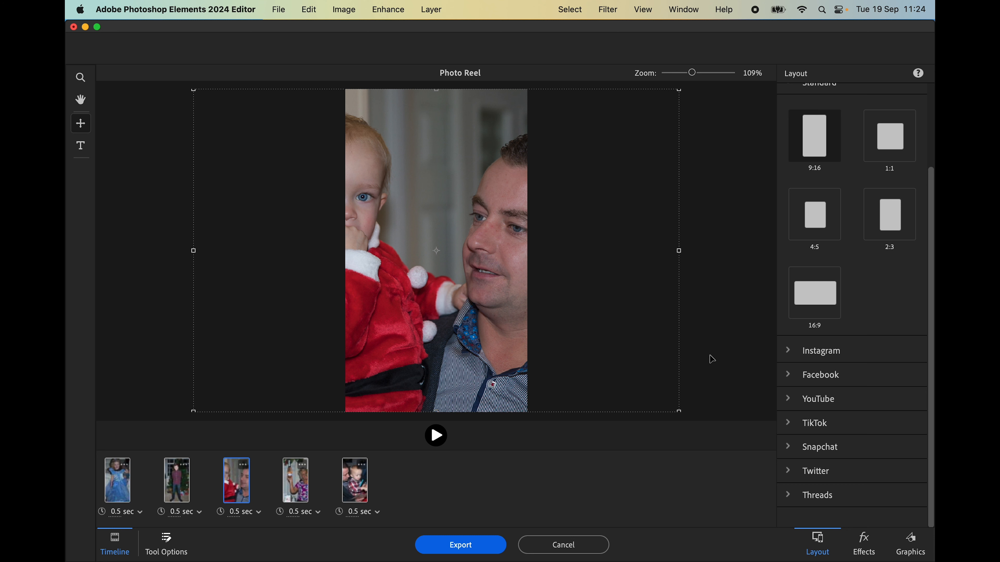
left_click(682, 410)
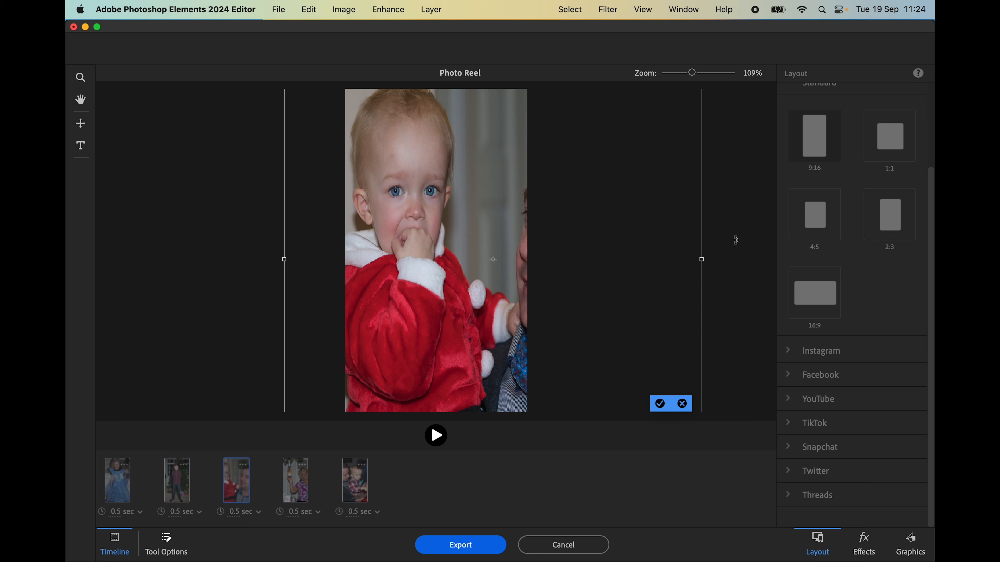
key("super+minus")
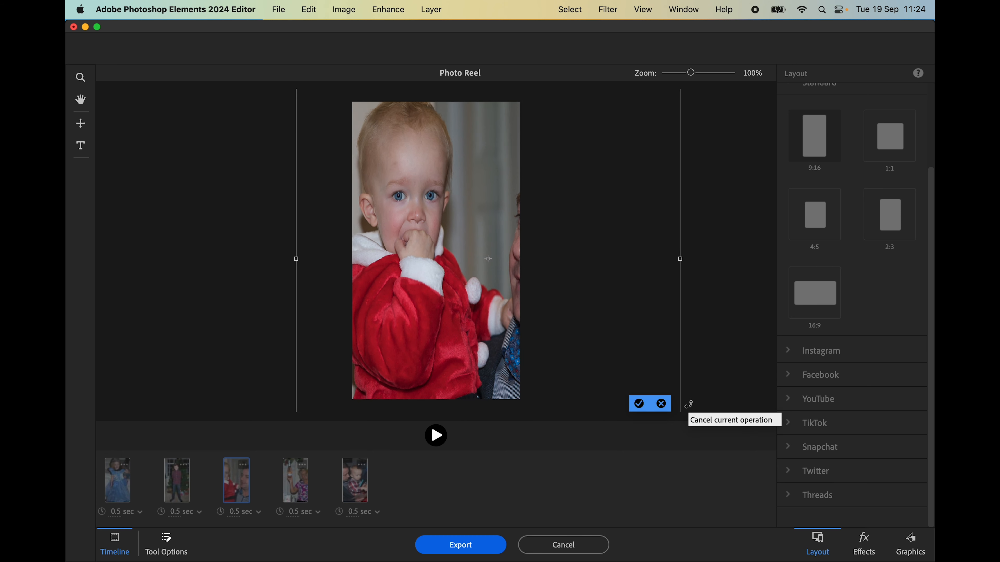
key("super+minus")
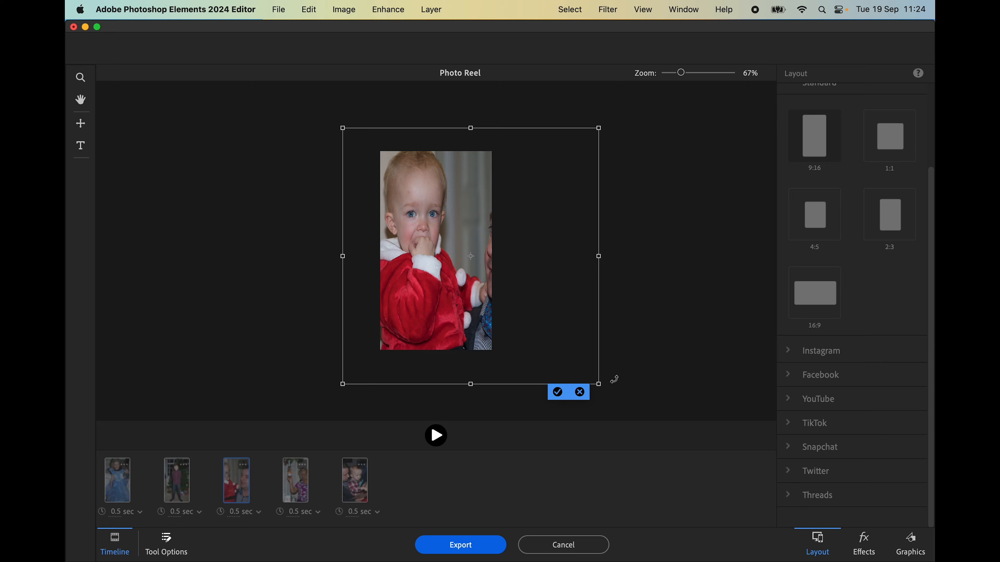
left_click_drag(598, 384, 591, 358)
mouse_move(452, 300)
left_mouse_down()
mouse_move(479, 304)
mouse_move(469, 295)
left_mouse_up()
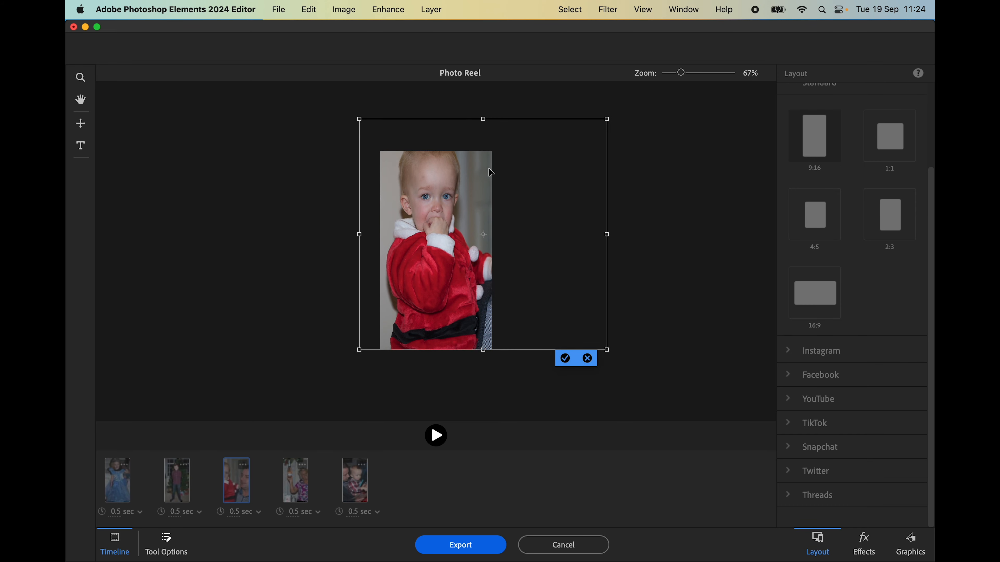
left_click_drag(484, 119, 491, 148)
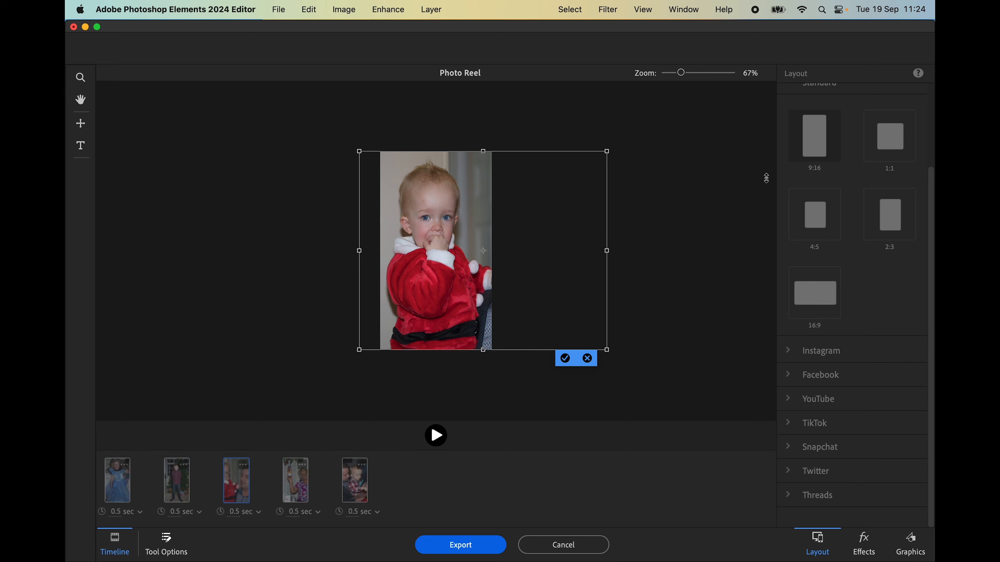
left_click(568, 360)
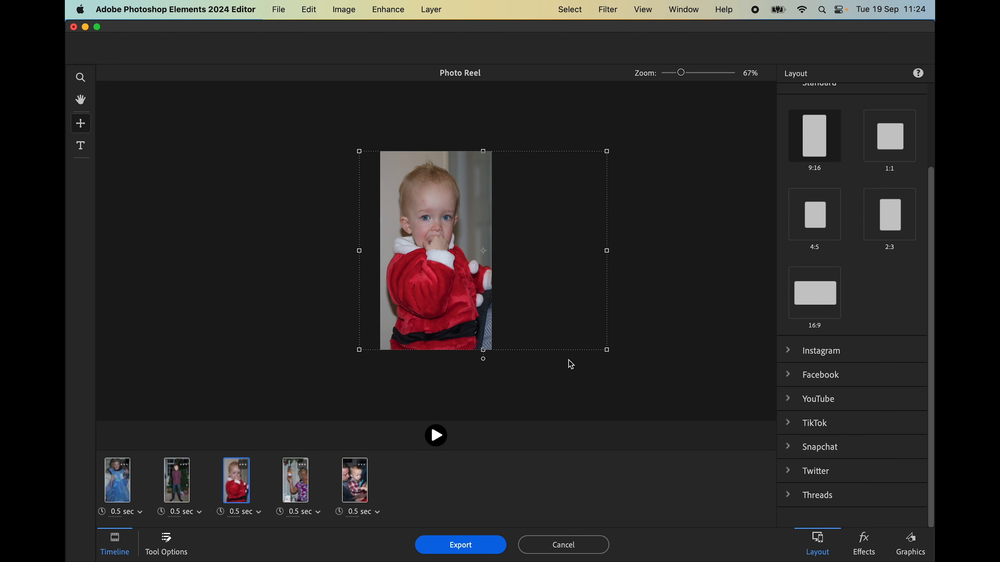
Nudge the bottle-raising woman photo five steps left, then bring up the plaid-shirt toddler slide
left_click(298, 483)
key("Left")
key("Left")
key("Left")
key("Left")
key("Left")
key("Left")
key("Left")
key("Left")
key("Left")
key("Left")
key("Left")
key("Left")
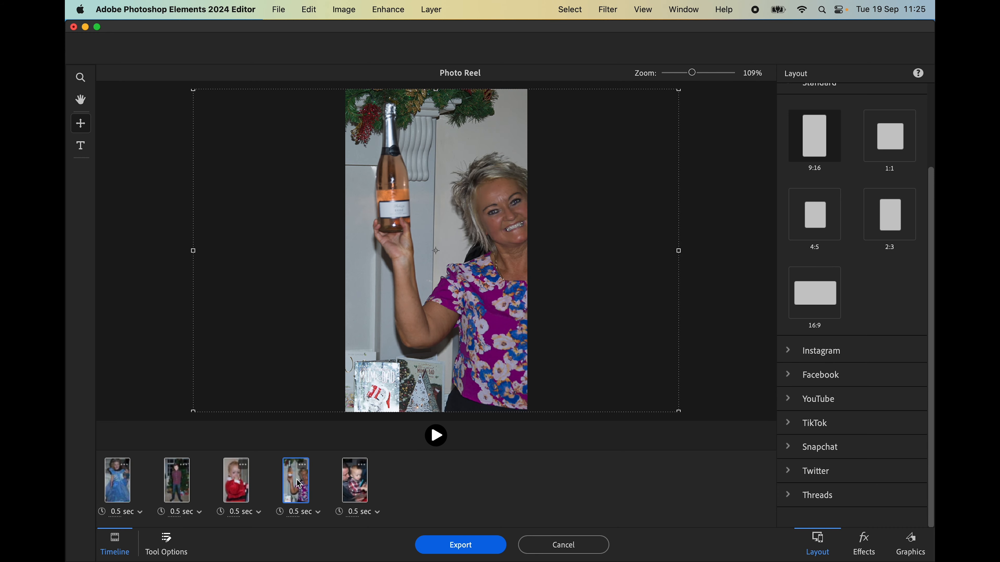
key("Left")
key("Left")
key("Left")
key("Left")
key("Left")
key("Left")
key("Left")
key("Left")
key("Left")
key("Left")
key("Left")
key("Left")
key("Left")
key("Left")
key("Left")
key("Left")
key("Left")
key("Left")
key("Left")
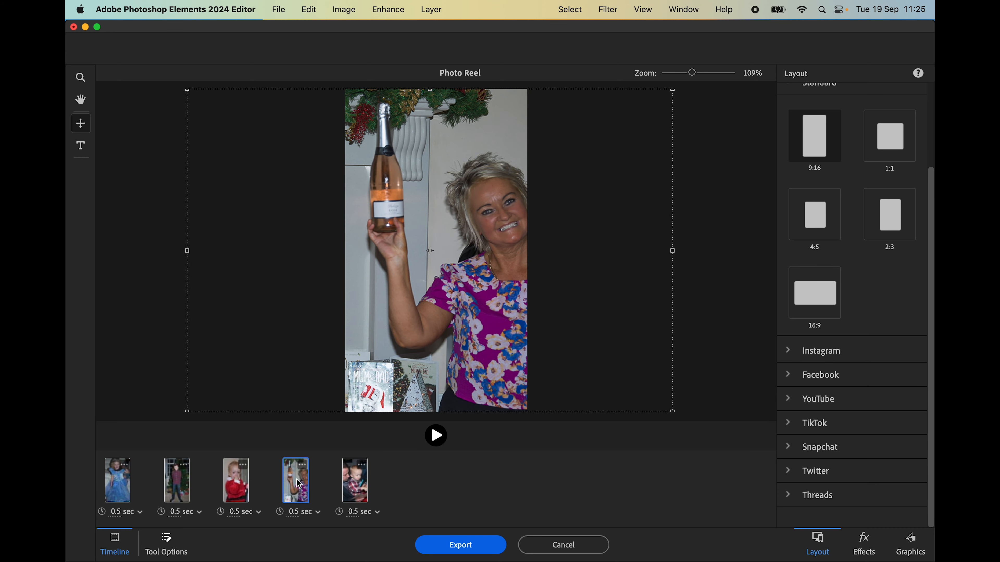
key("Left")
key("Left")
key("Left")
key("Left")
key("Left")
key("Left")
key("Left")
key("Left")
key("Left")
key("Left")
key("Left")
key("Left")
key("Left")
key("Left")
key("Left")
key("Left")
key("Left")
key("Left")
key("Left")
key("Left")
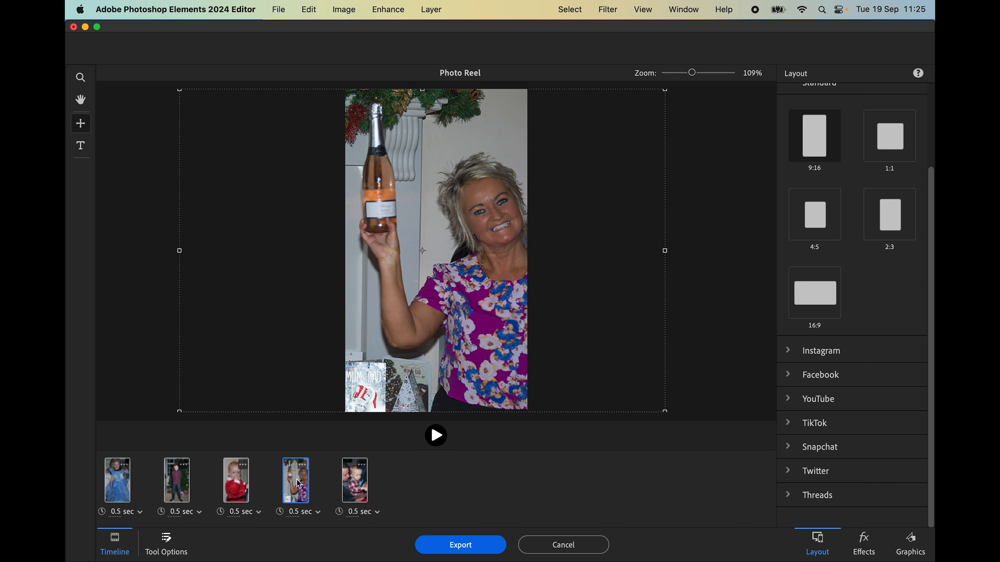
key("Left")
key("Left")
key("Left")
key("Left")
key("Left")
key("Left")
key("Left")
key("Left")
key("Left")
key("Left")
key("Left")
key("Left")
key("Left")
key("Left")
key("Left")
key("Left")
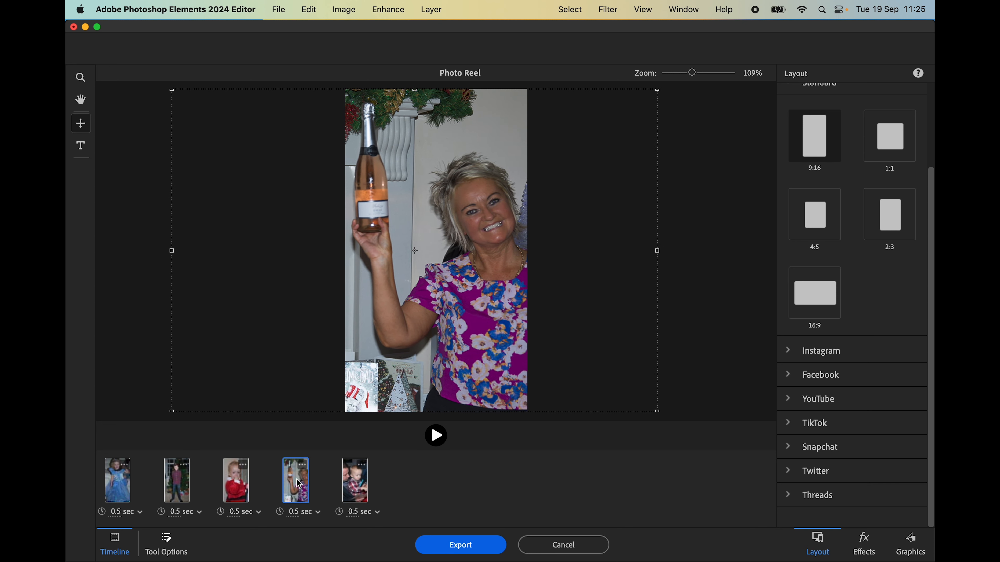
key("Left")
key("Left")
key("Left")
key("Left")
key("Left")
key("Left")
key("Left")
key("Left")
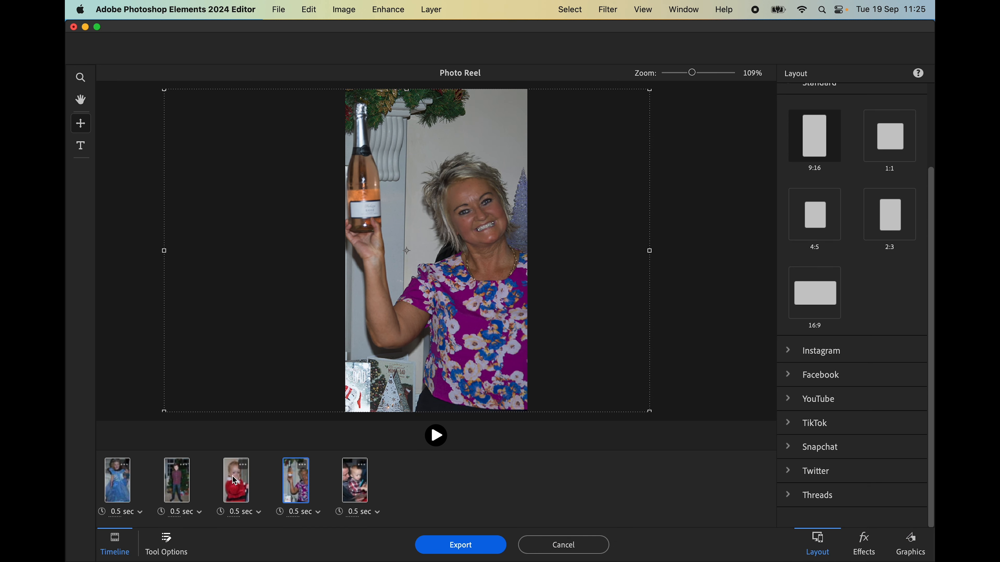
left_click(362, 484)
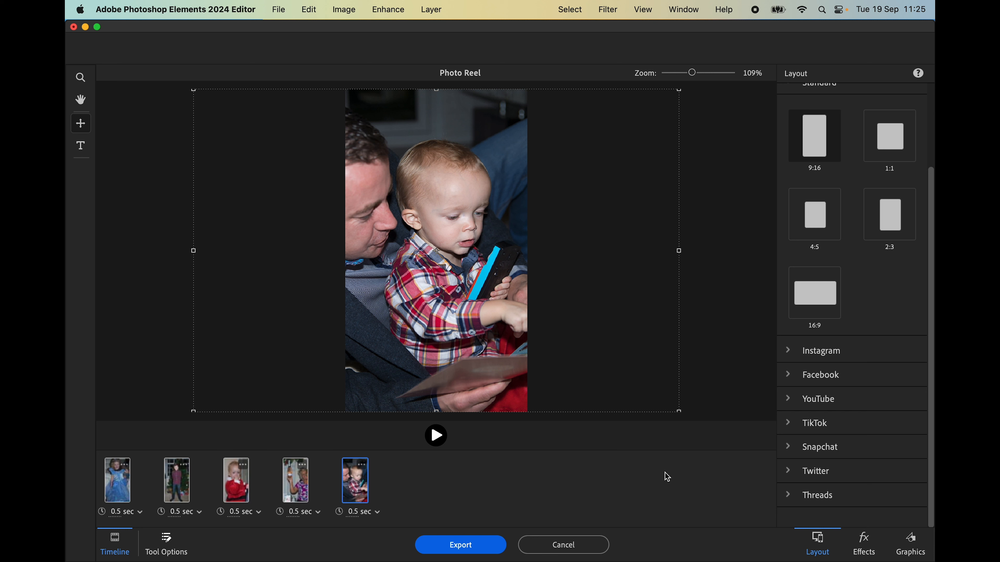
left_click(728, 262)
left_click(437, 433)
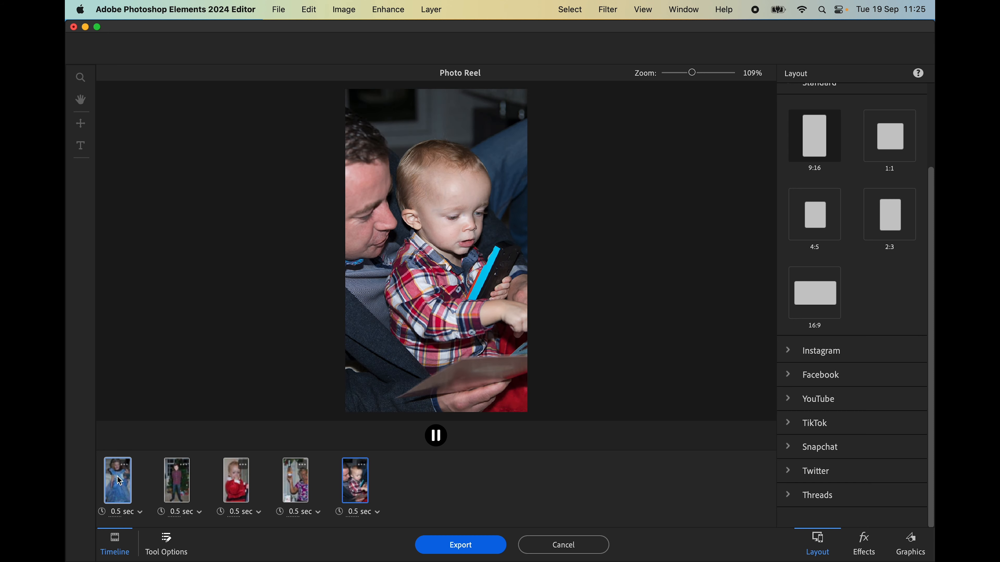
left_click(437, 435)
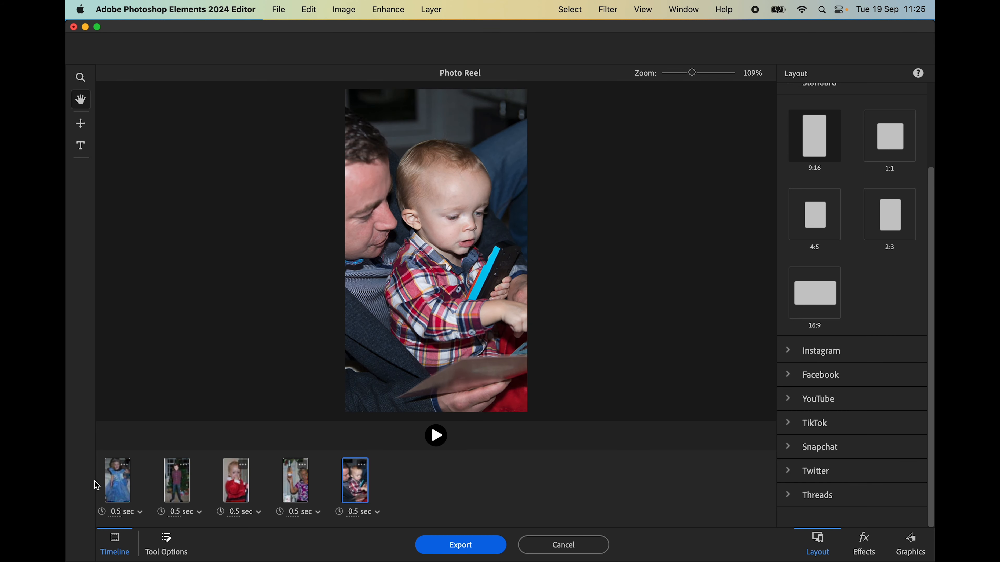
Set a 1 sec duration applied to all five slides and preview the reel playback
left_click(141, 517)
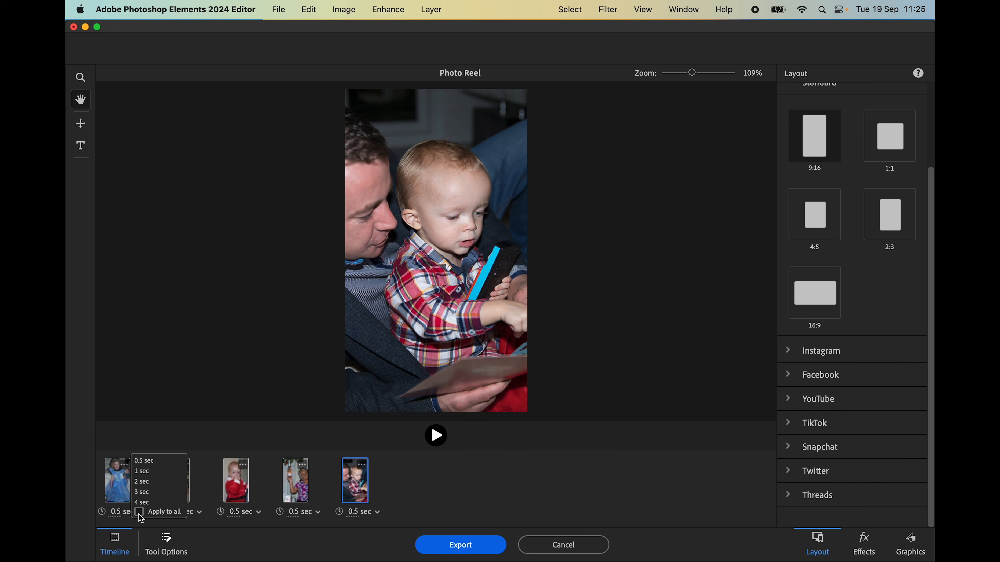
left_click(146, 481)
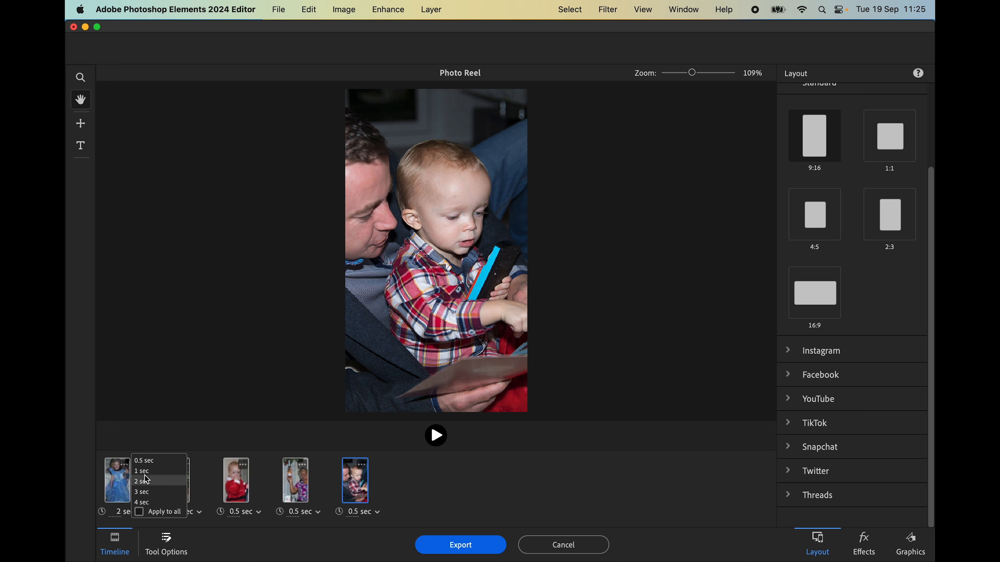
left_click(142, 471)
left_click(140, 513)
left_click(581, 464)
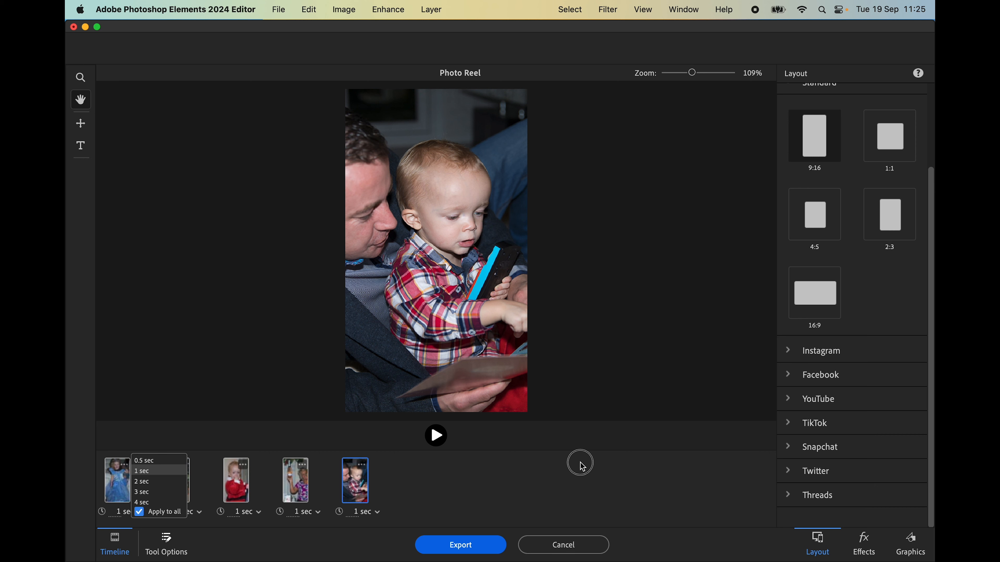
left_click(442, 434)
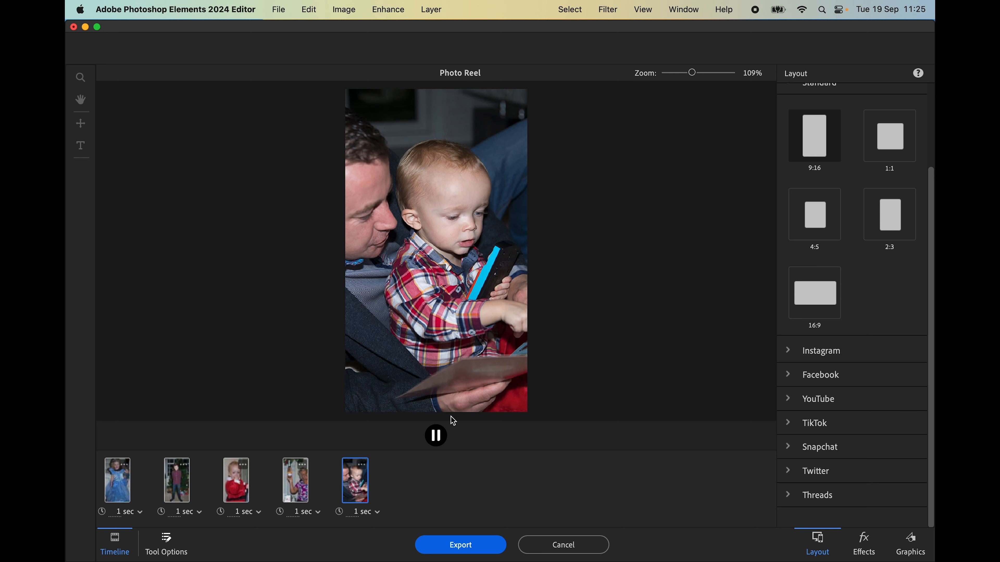
left_click(437, 436)
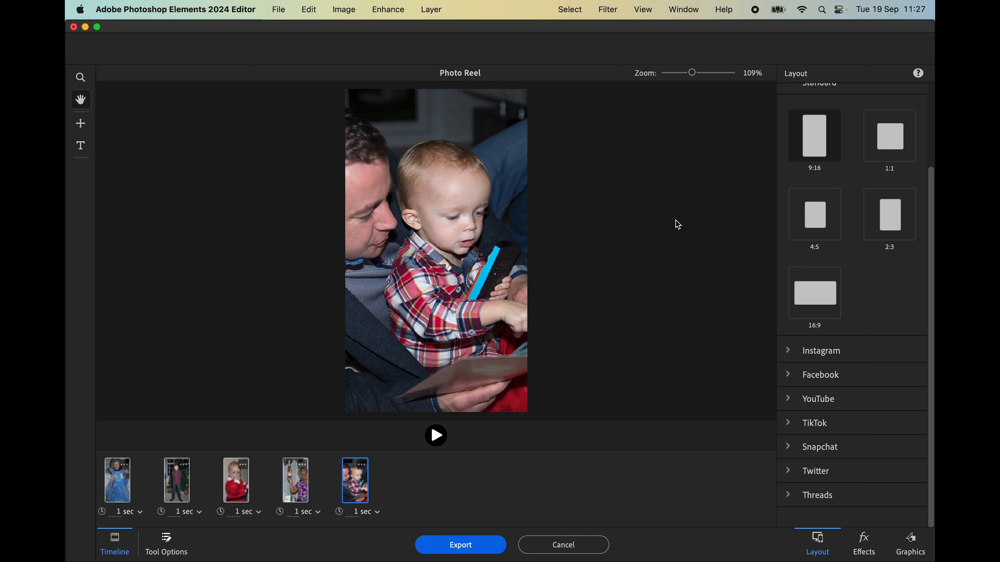
Open the Organizer's Add Photos picker from the top of the Layout panel
scroll(867, 279, "up", 5)
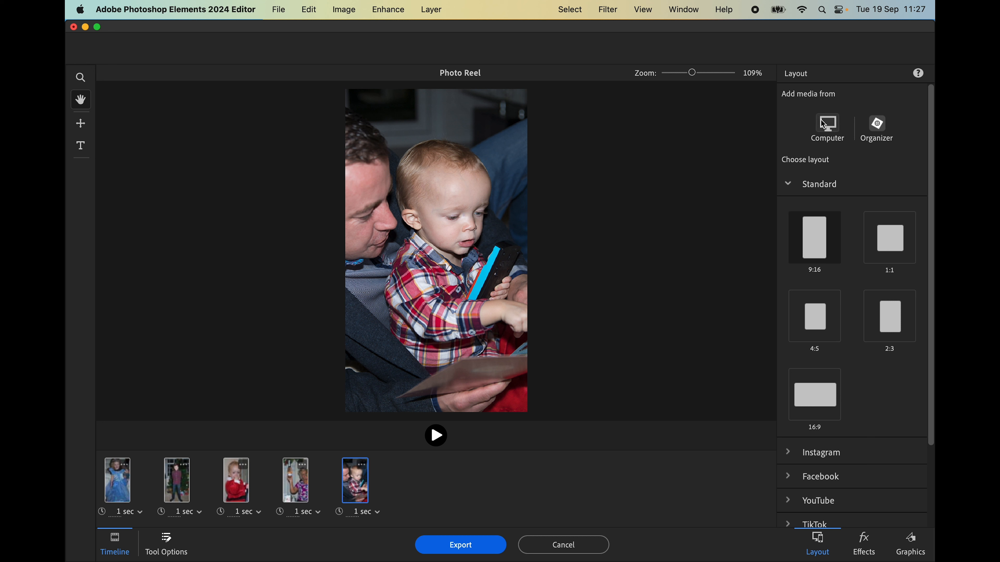
left_click(871, 128)
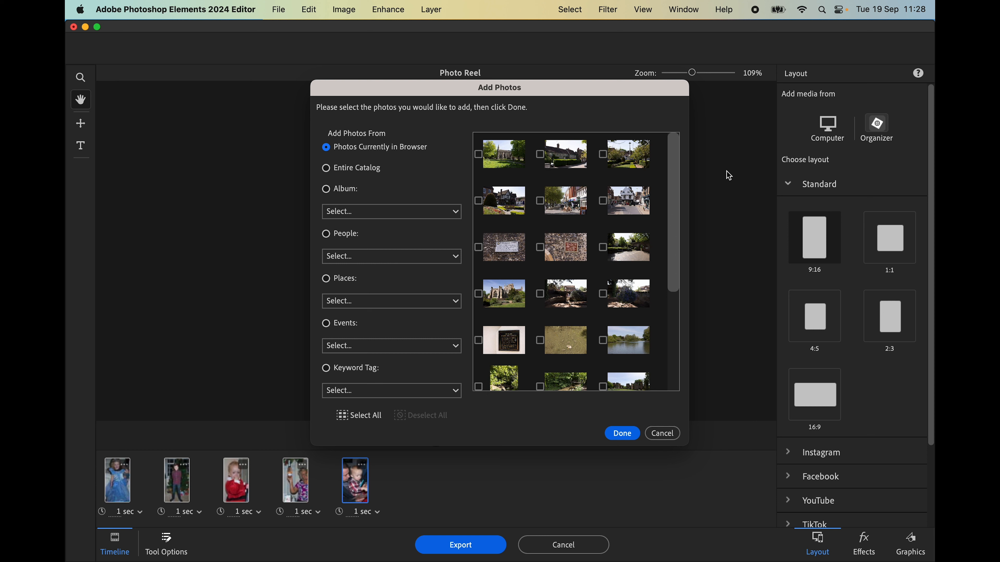
Dismiss the Add Photos picker without adding photos and browse the computer, opening the 'Family Christmas' slide
left_click(622, 434)
left_click(828, 130)
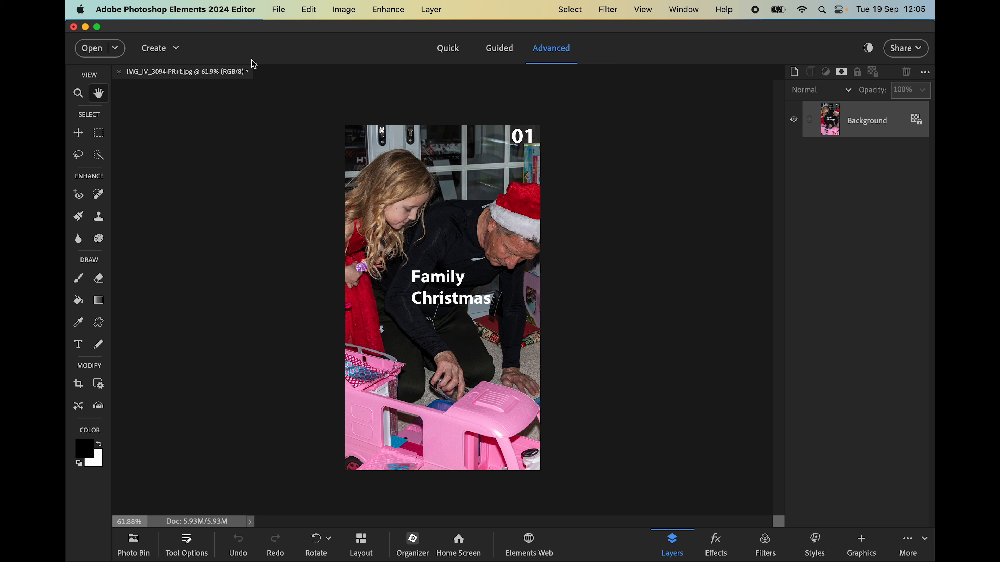
Close the 'Family Christmas' document tab
left_click(118, 71)
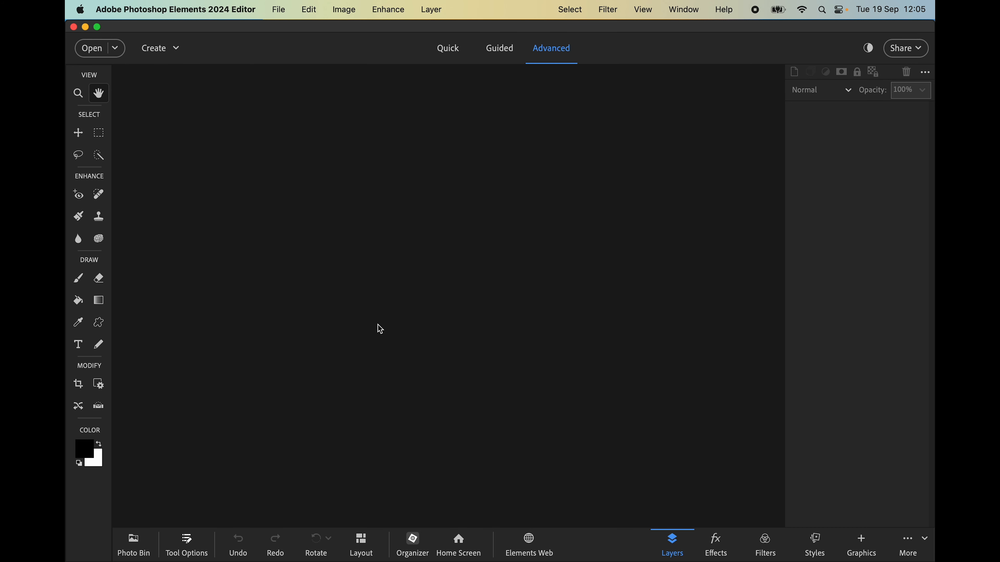